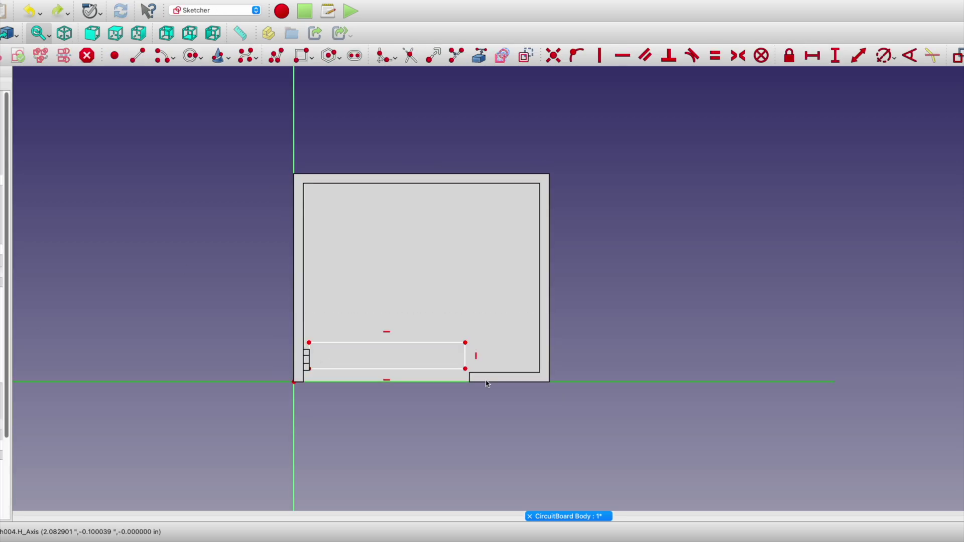
Clear the sketch selection and zoom in on the rectangle before leaving the Sketcher
click(297, 318)
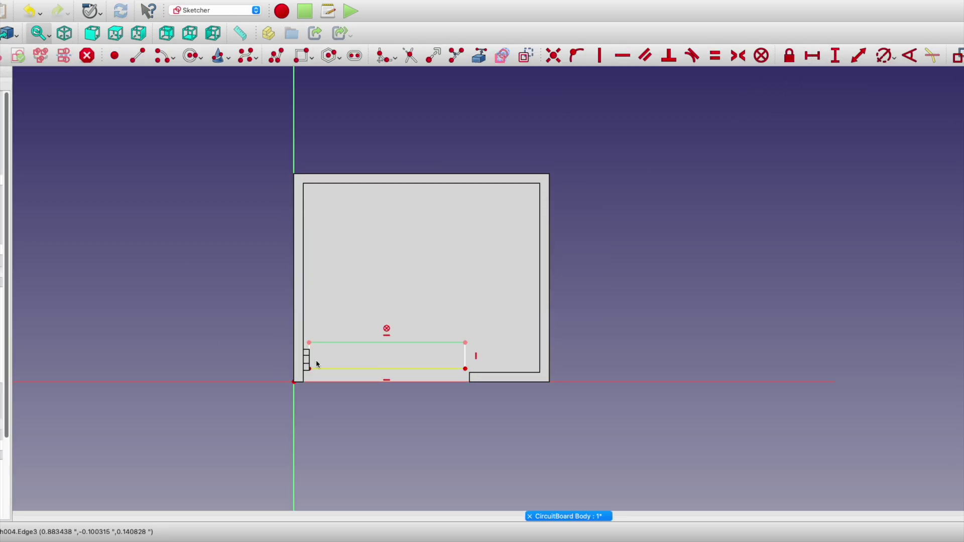
scroll(497, 301, up, 5)
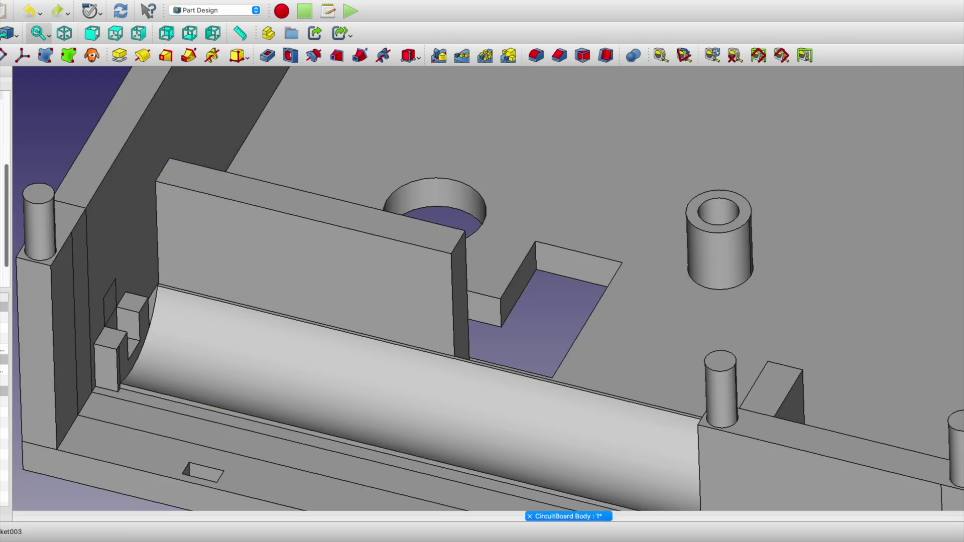
Apply the change to the CircuitBoard body face, accepting the broken-references warning
right_click(276, 305)
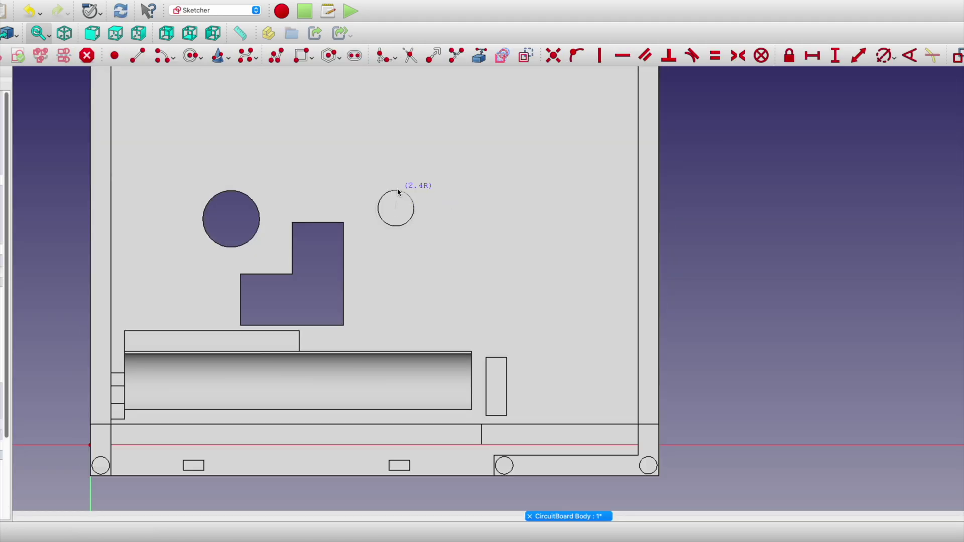
click(398, 192)
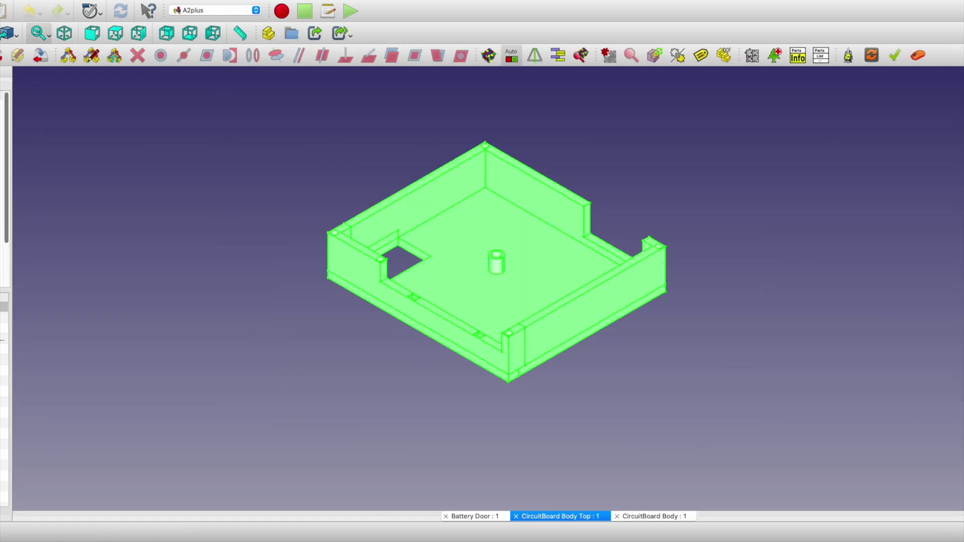
Export CircuitBoard Body Top as an STL mesh file into the Camera Flash folder
click(30, 147)
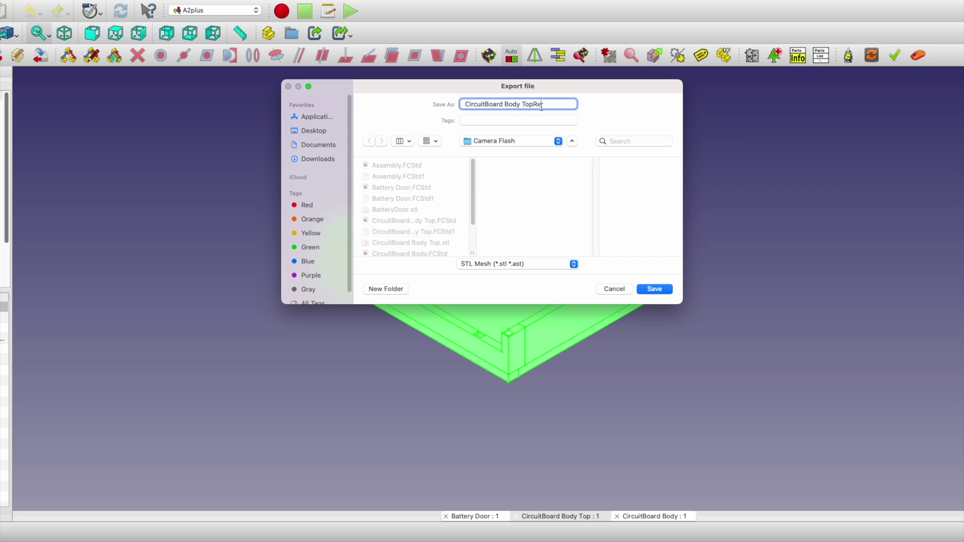
click(647, 290)
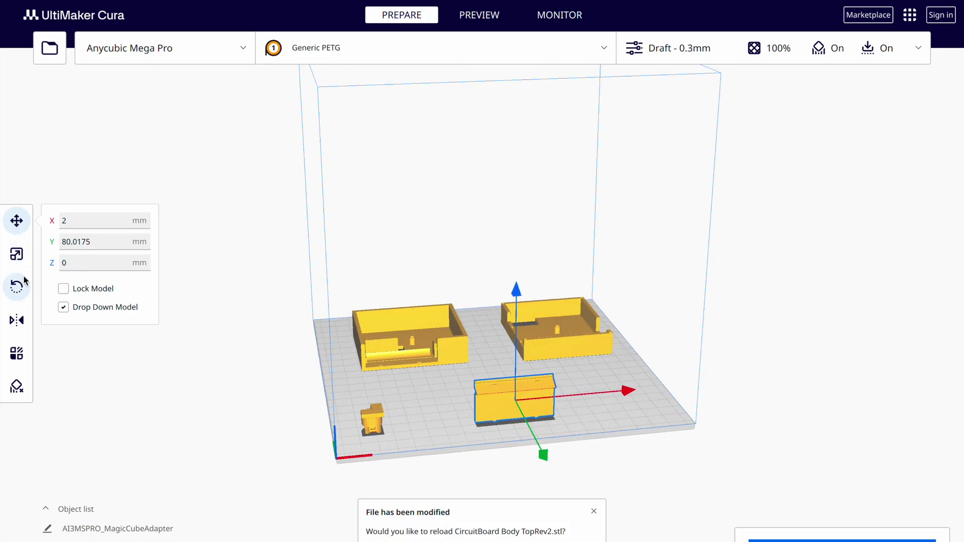
Lay the thin part flat and move it and the two boxes to new plate positions
click(17, 286)
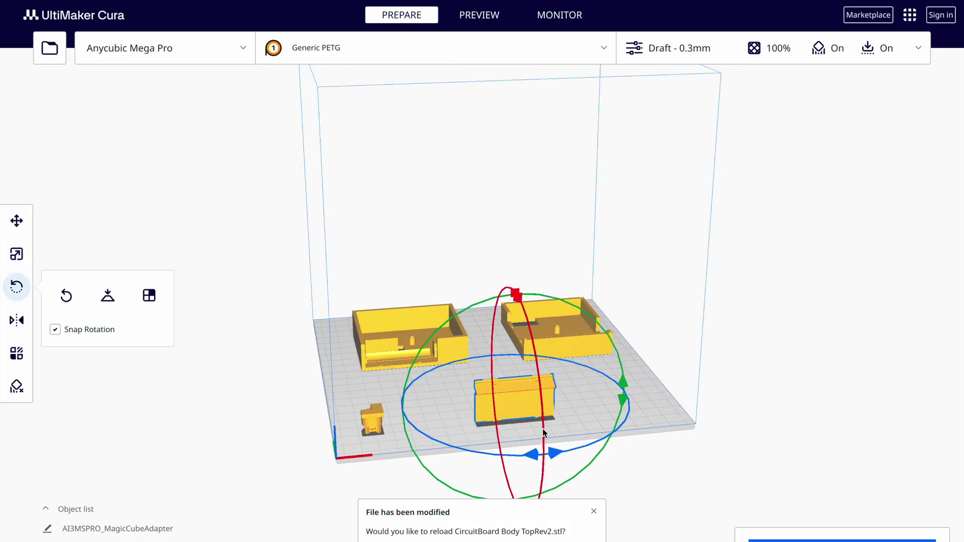
drag(522, 479, 536, 411)
key(t)
drag(542, 470, 533, 460)
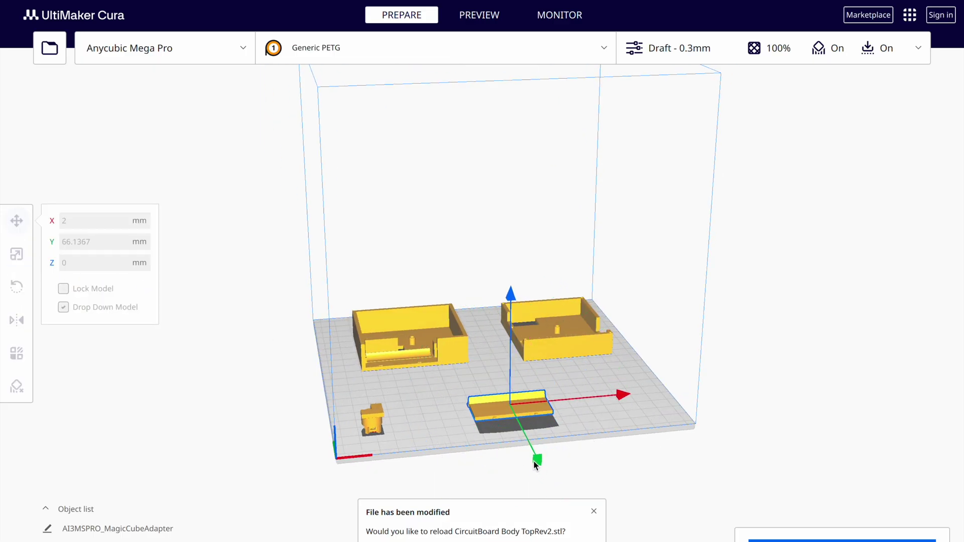
drag(417, 351, 427, 401)
drag(562, 340, 577, 392)
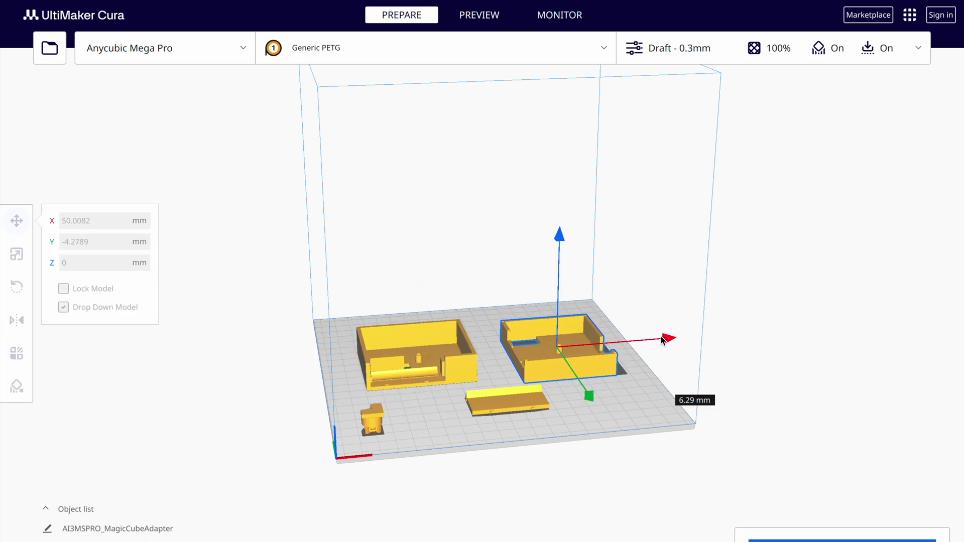
Shift the left box right, set 40% infill density, and save to the removable drive
click(422, 351)
drag(434, 400, 440, 462)
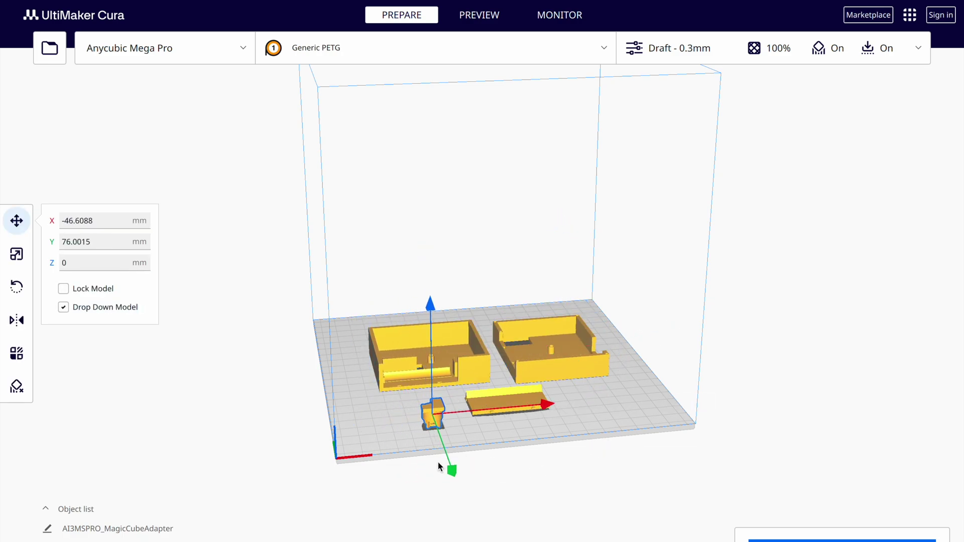
click(717, 55)
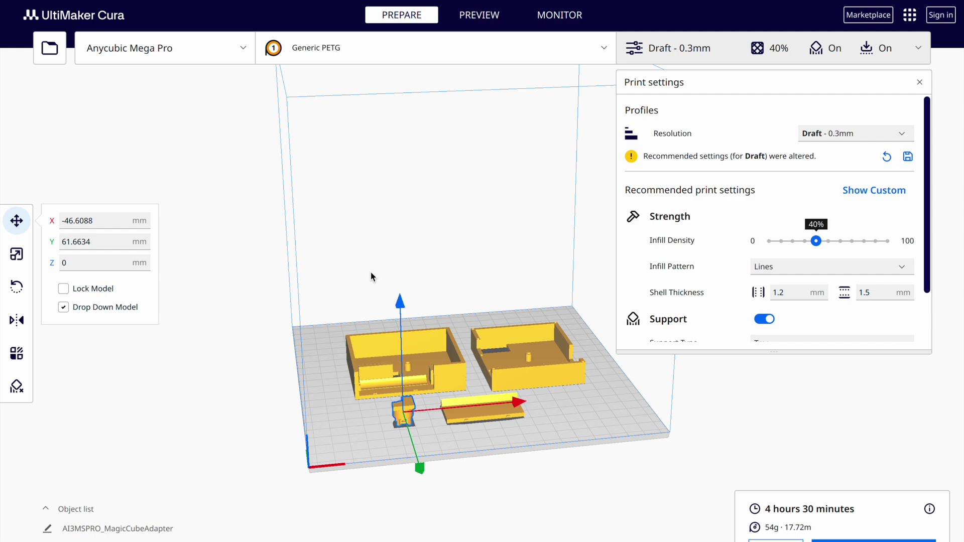
click(520, 206)
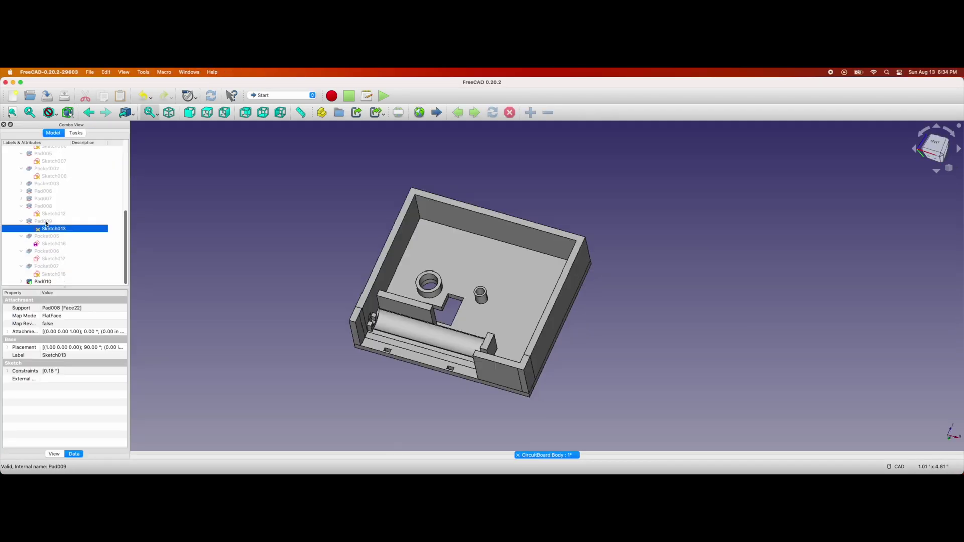
Change the hole circle's diameter to 0.28 inch in the body sketch
double_click(53, 228)
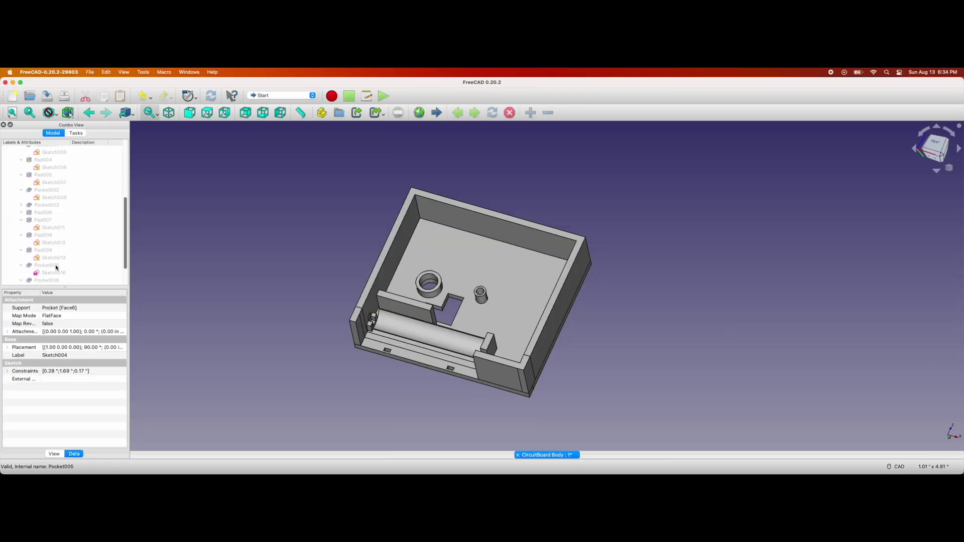
double_click(50, 243)
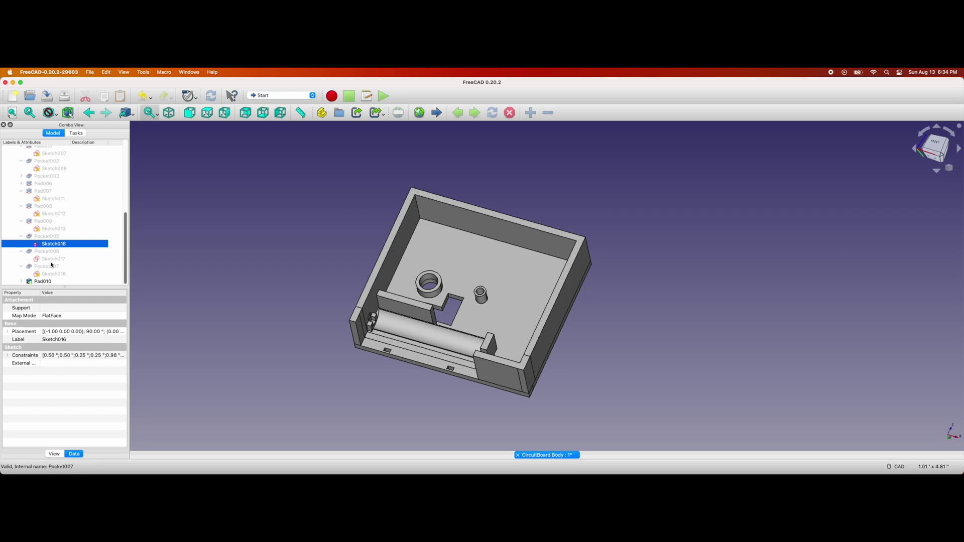
scroll(457, 335, up, 5)
double_click(474, 259)
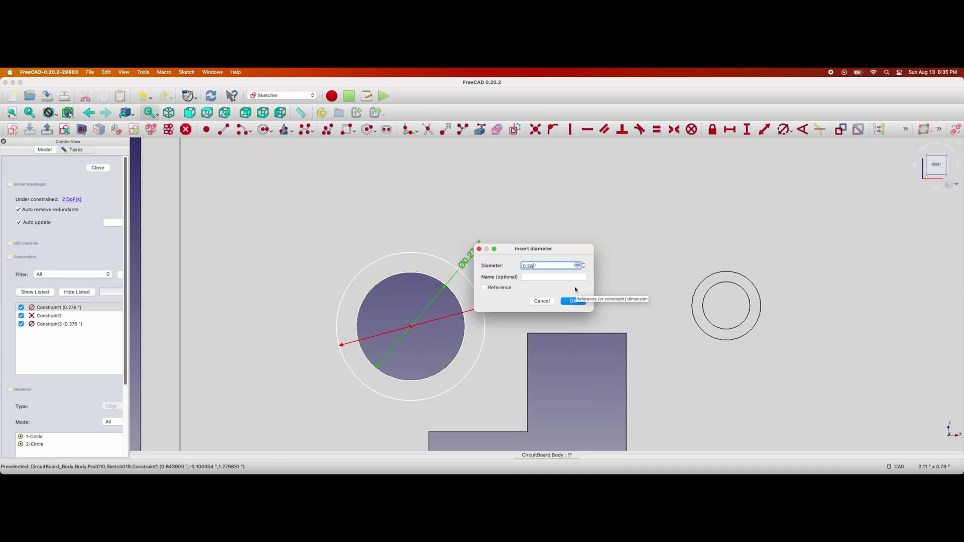
click(573, 301)
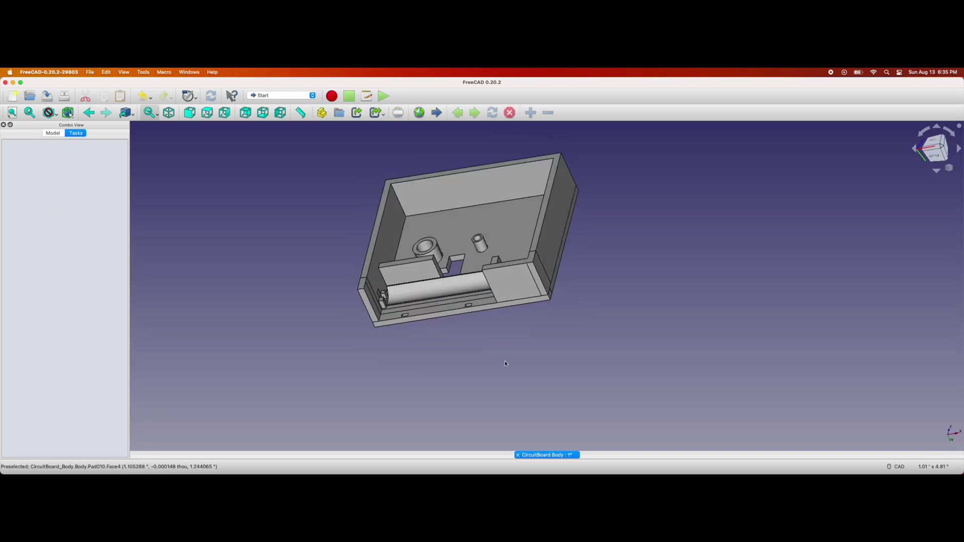
click(56, 135)
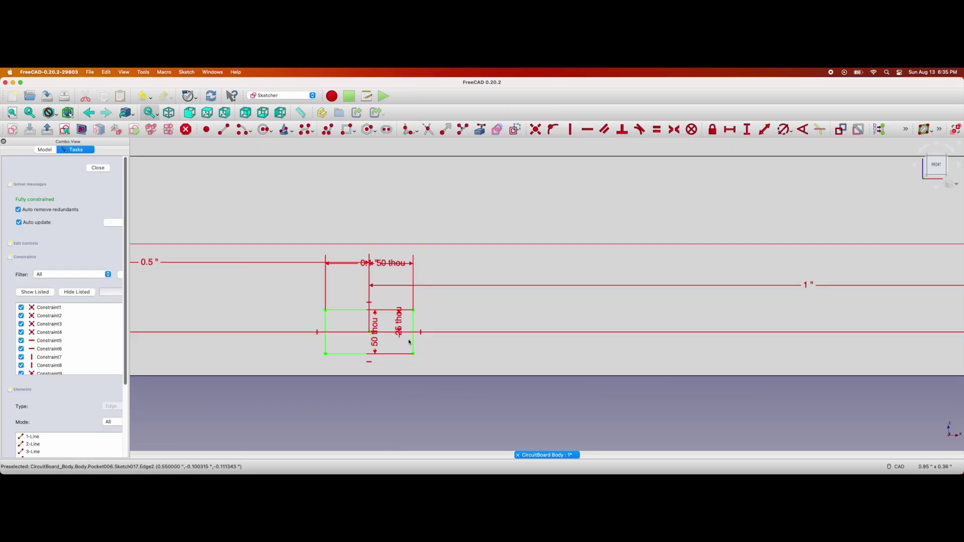
Set slot lengths to 0.125 in, 62.5, 65 and 32.5 thou, and the other hole to 0.20 inch
double_click(446, 271)
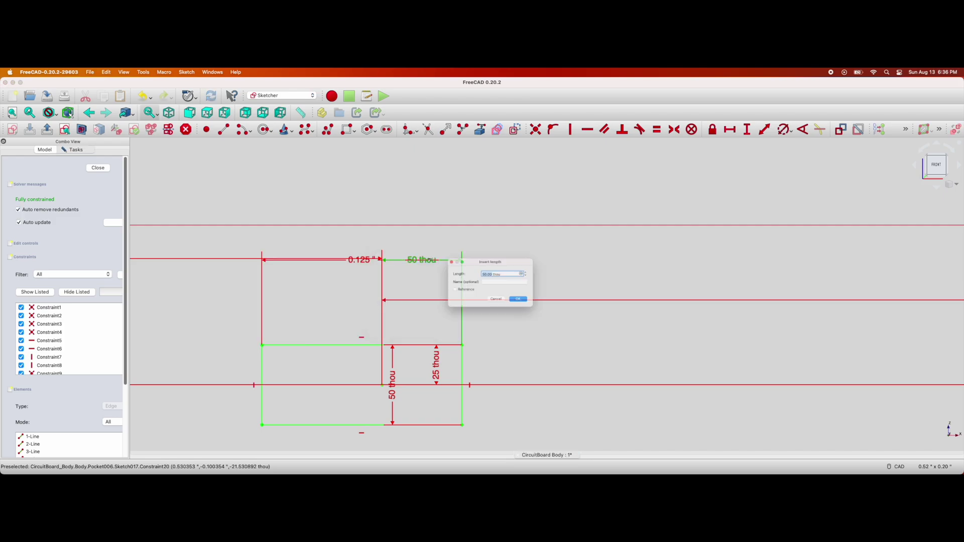
key(Return)
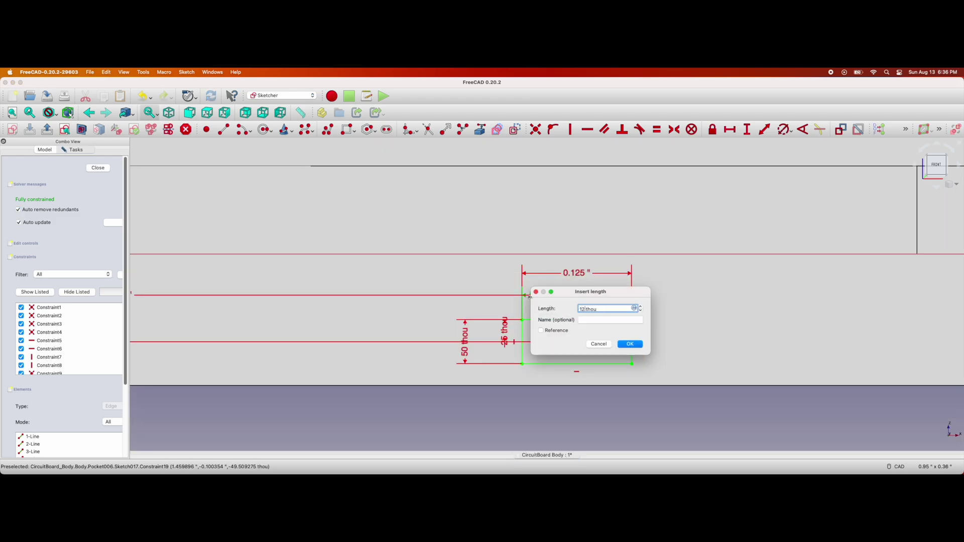
key(Return)
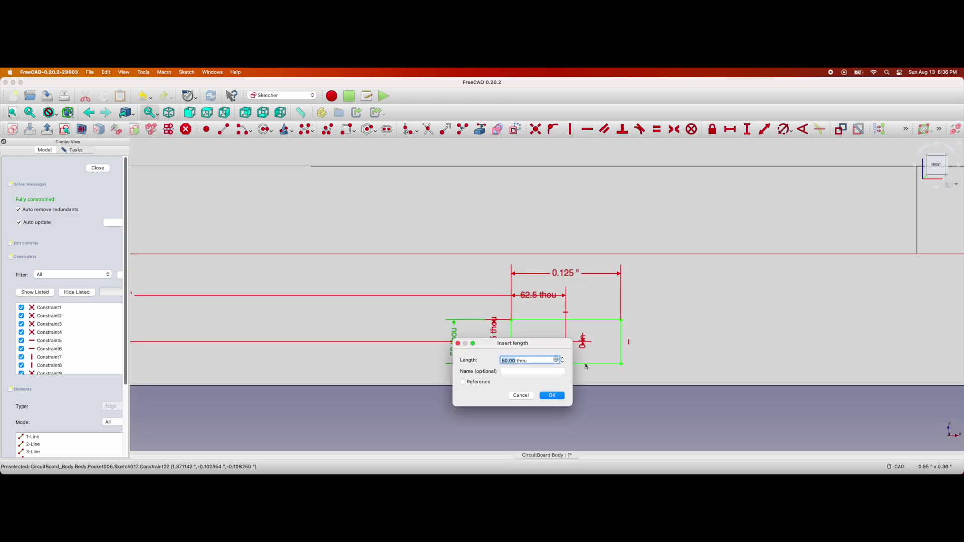
key(Return)
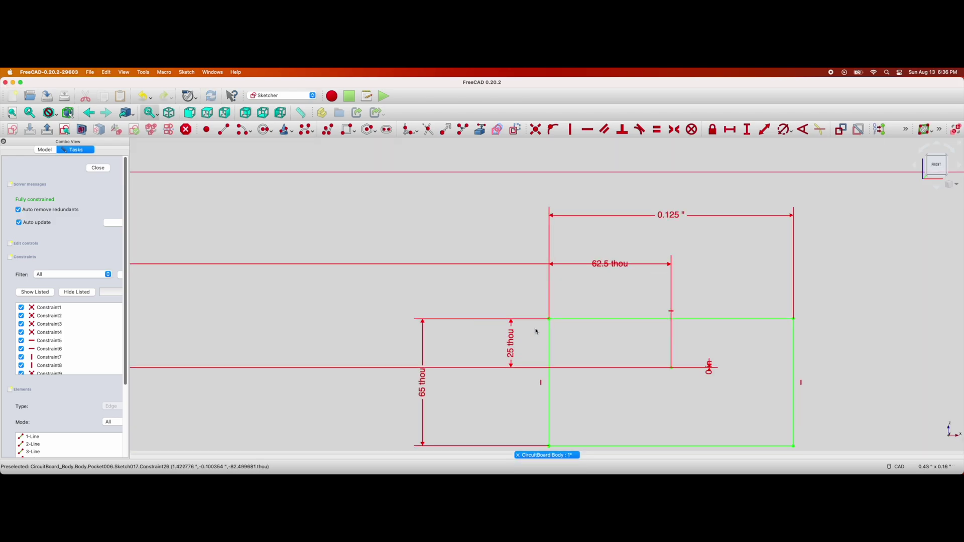
double_click(511, 346)
key(Return)
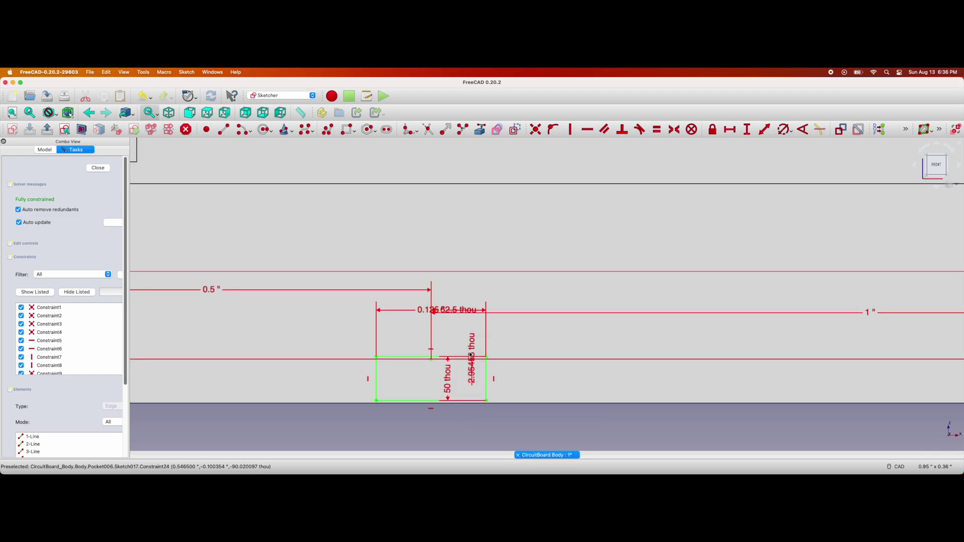
key(Return)
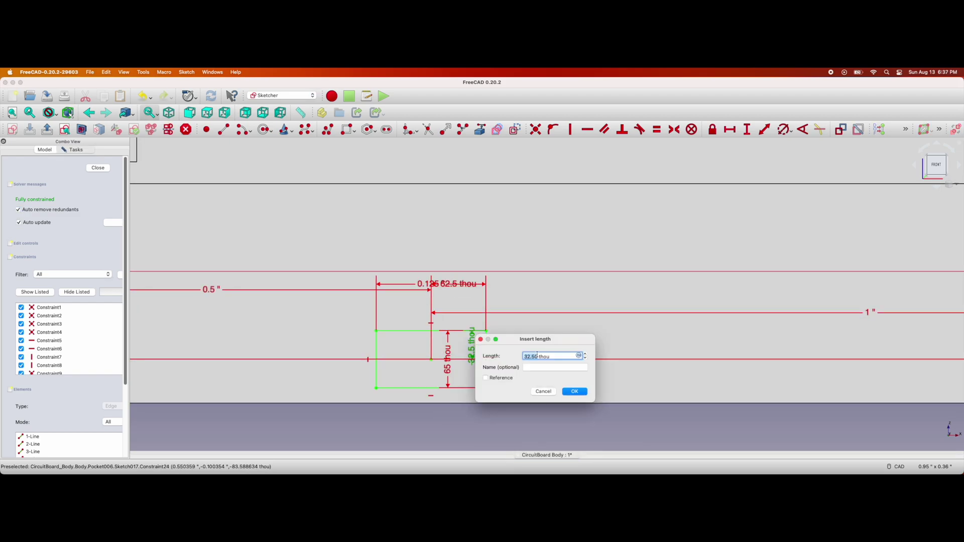
key(Return)
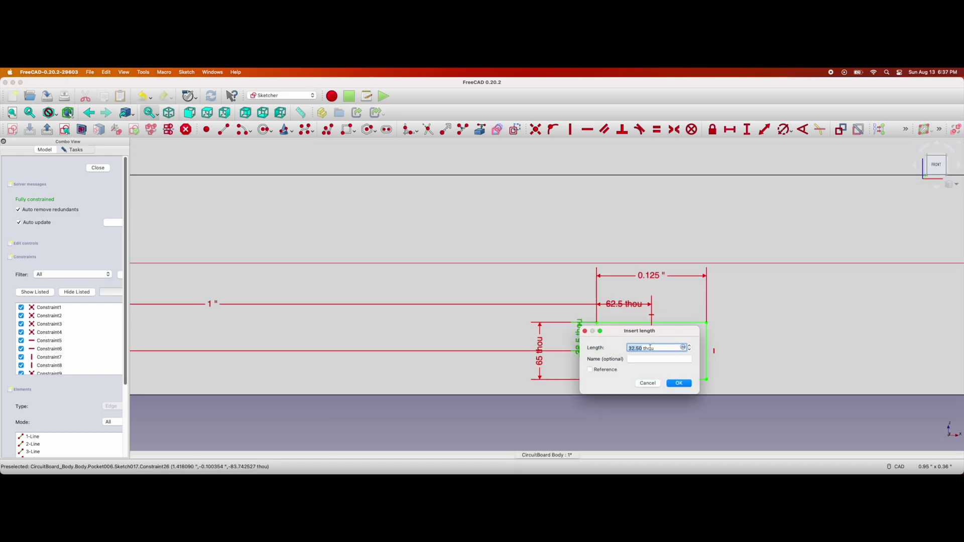
key(Return)
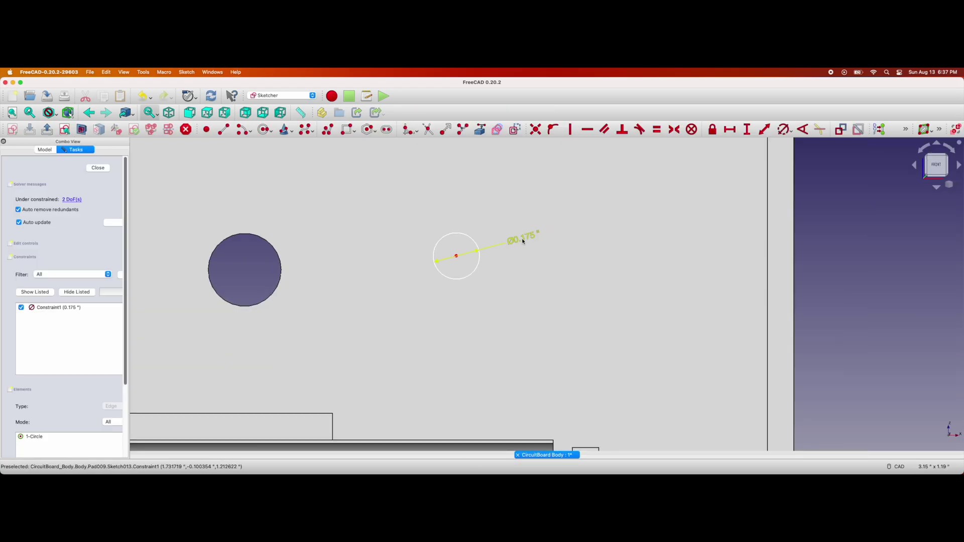
double_click(522, 241)
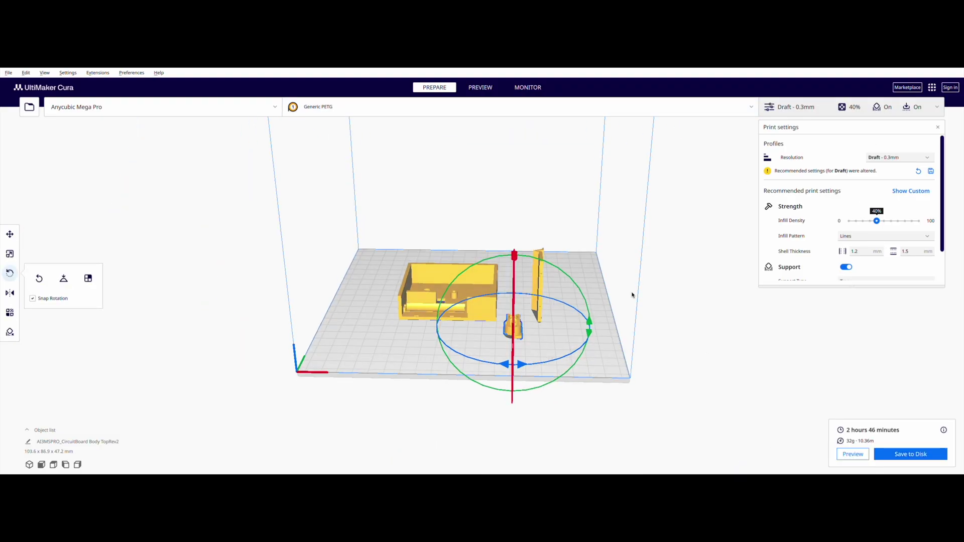
Dismiss the Cura File menu without choosing any option
click(107, 141)
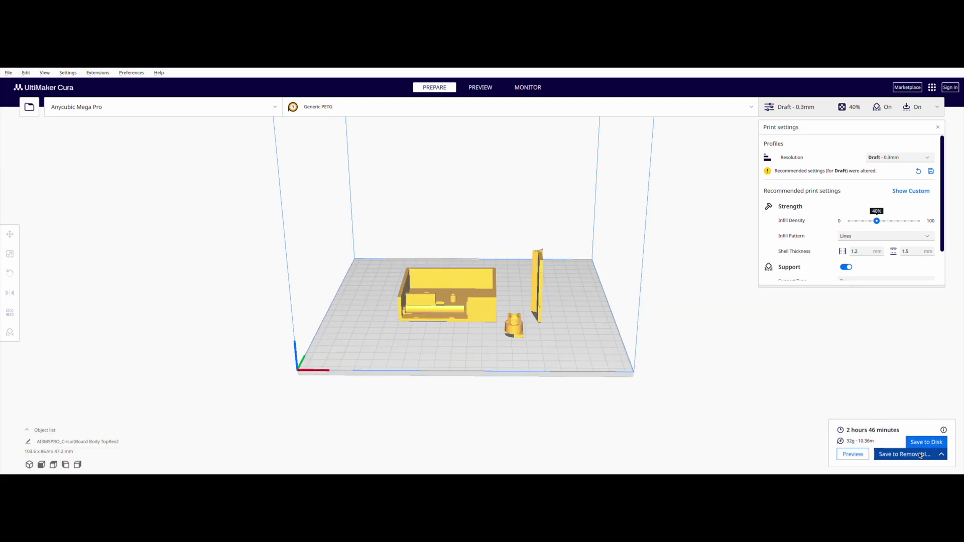